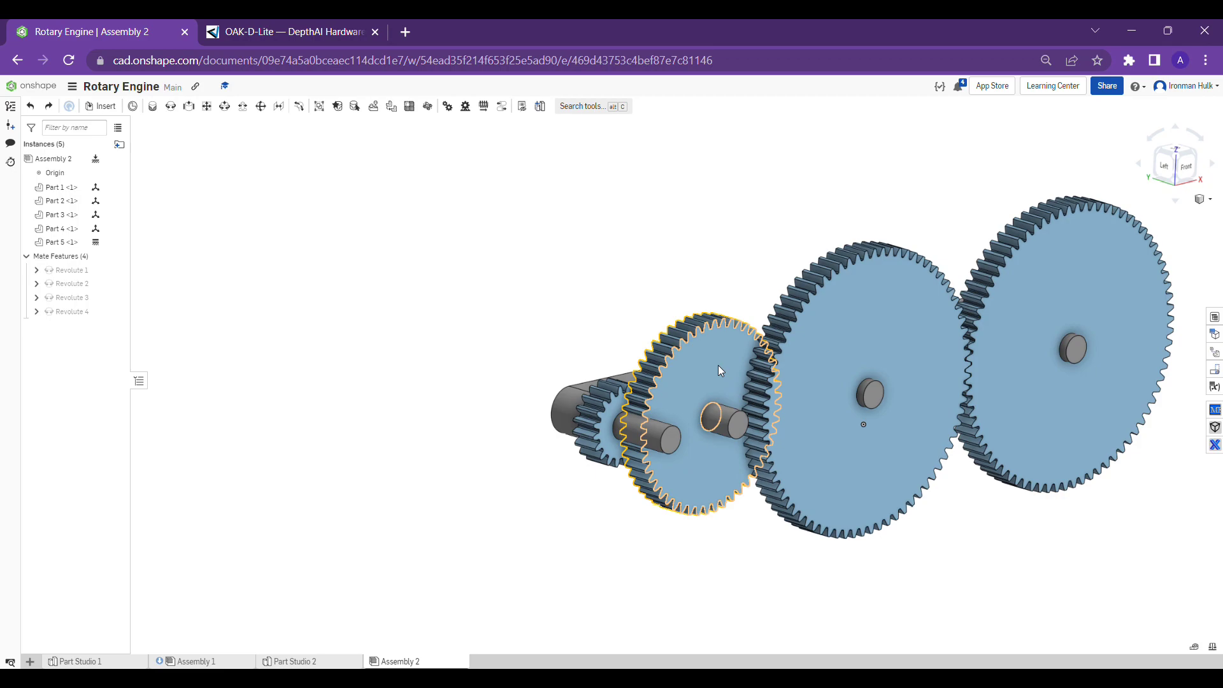
Create a gear relation between the Revolute 3 and Revolute 4 mates with a relation ratio of 1.5
left_click_drag(717, 365, 610, 353)
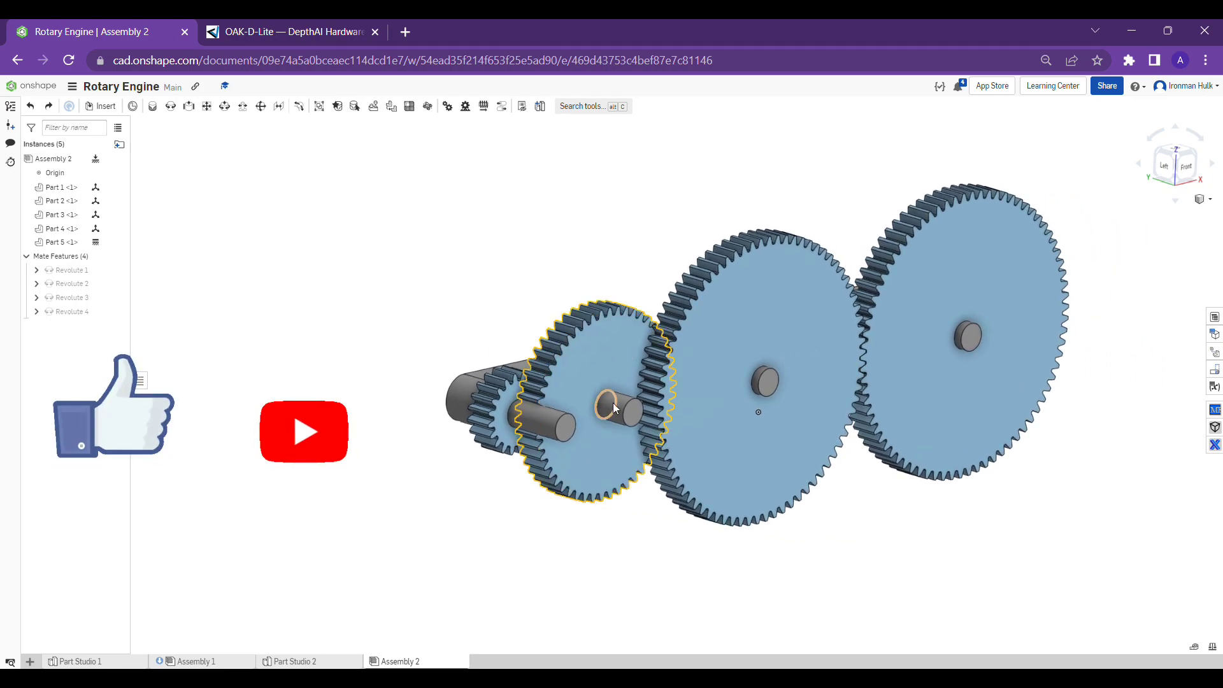
left_click(449, 107)
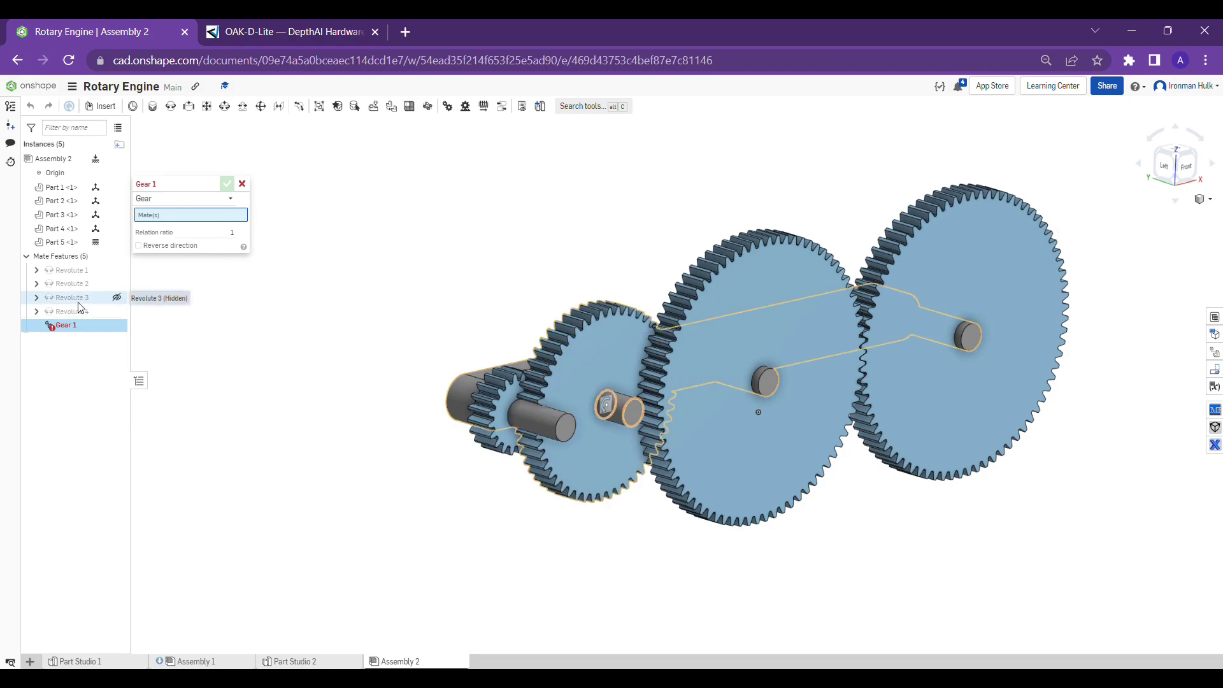
scroll(524, 314, "up", 2)
middle_click_drag(623, 256, 561, 259)
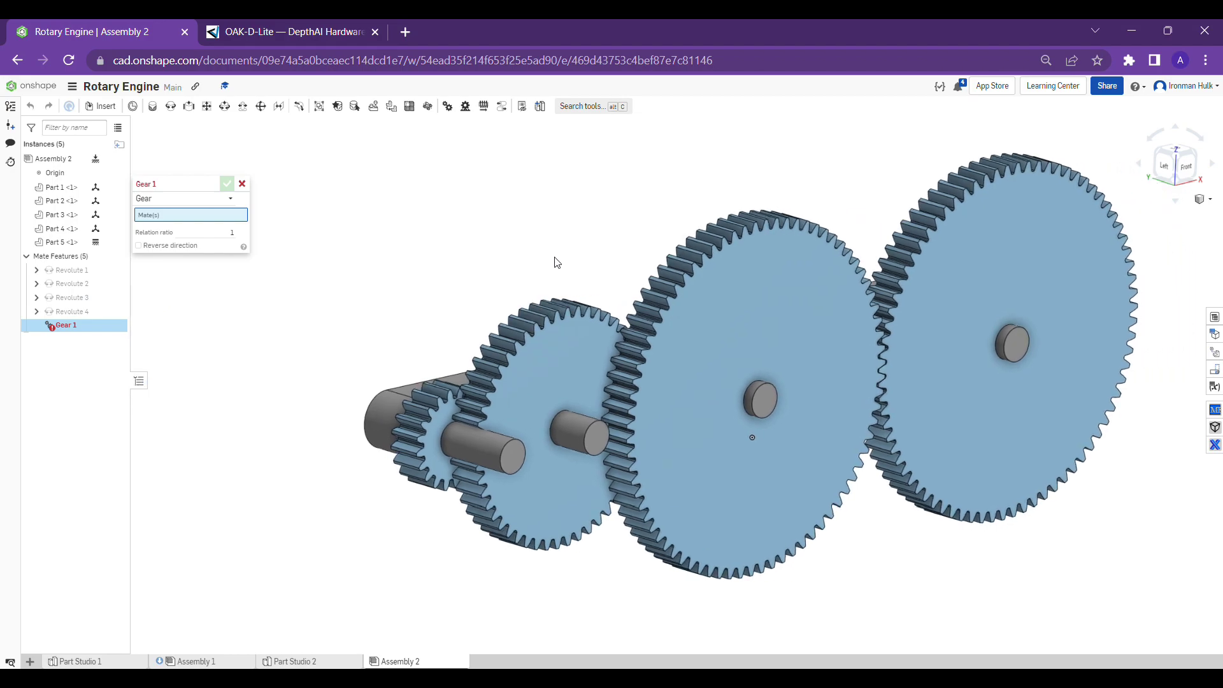
left_click(68, 303)
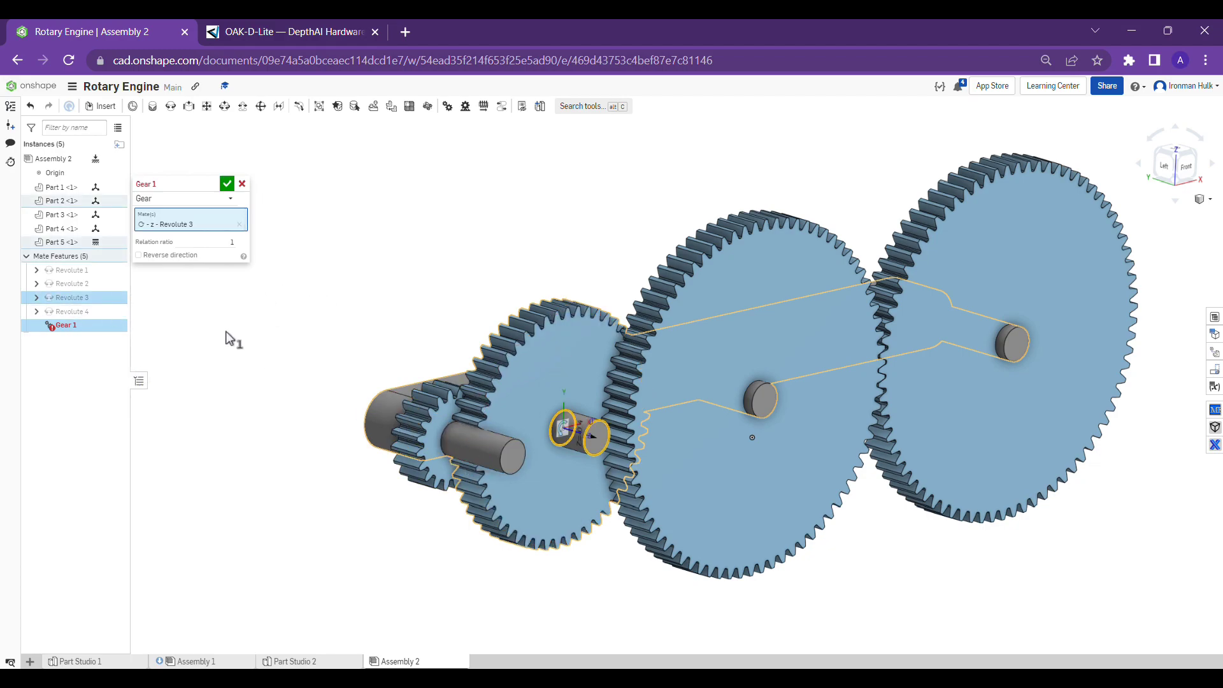
left_click(87, 312)
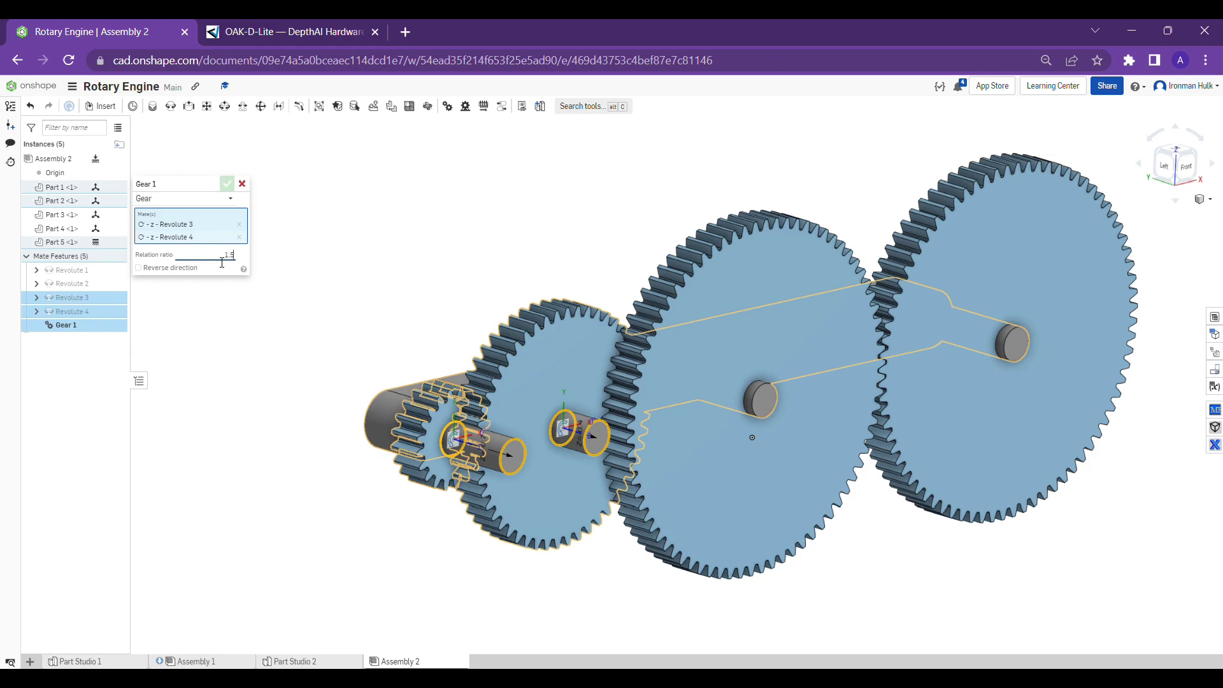
left_click(227, 185)
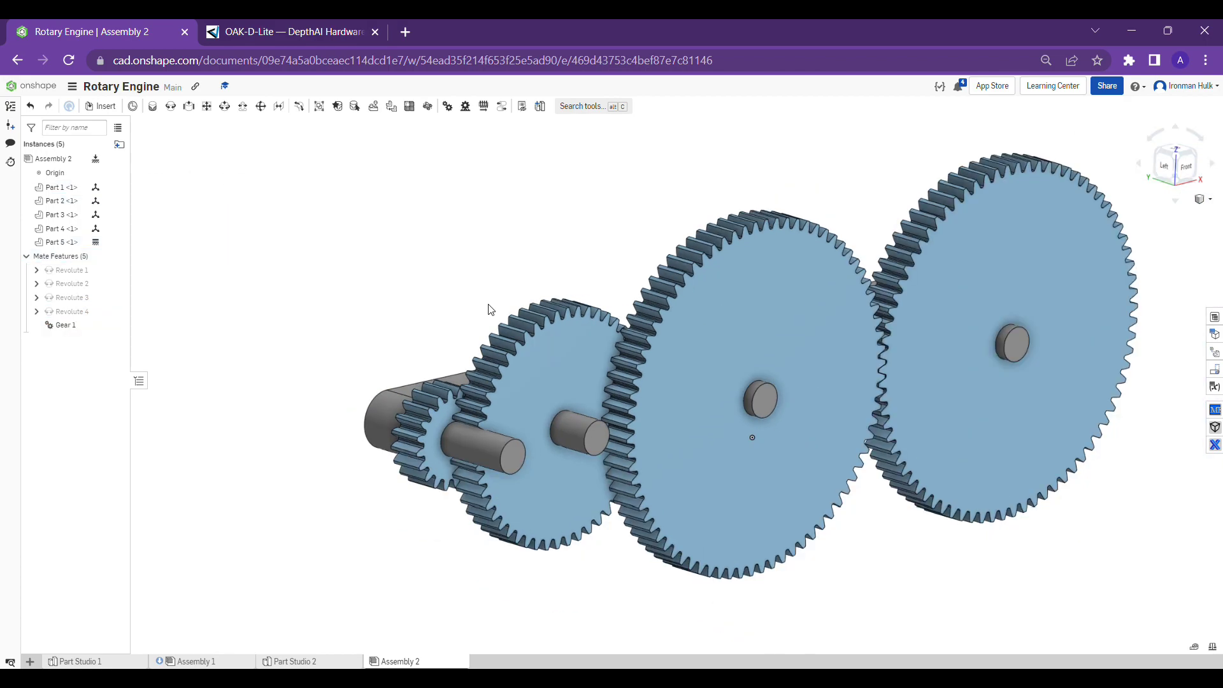
Animate the Revolute 4 mate and watch the smallest gear's motion from the back of the assembly
right_click_drag(489, 308, 571, 317)
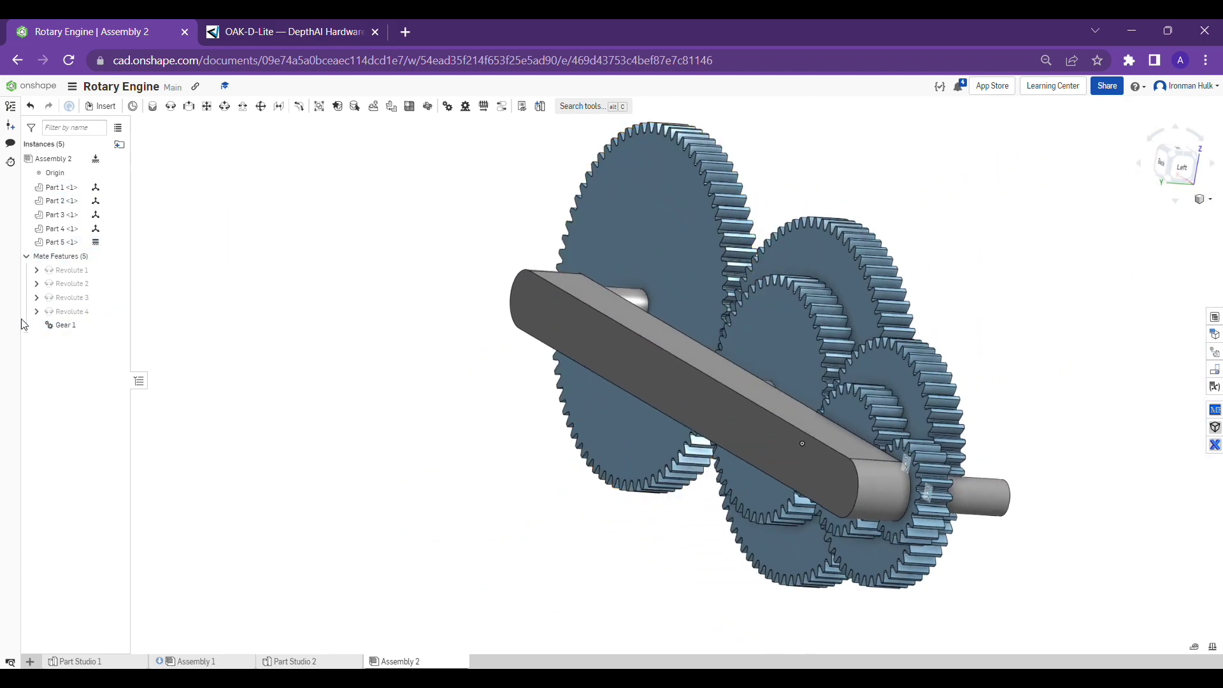
right_click(67, 313)
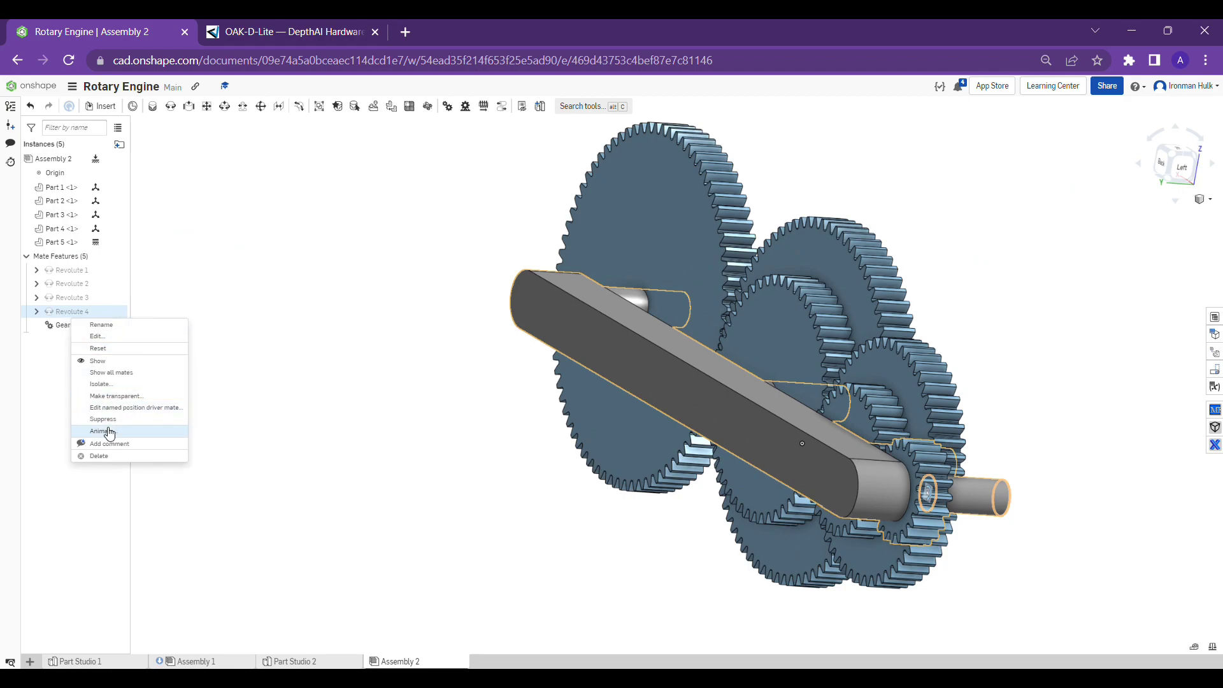
left_click(110, 434)
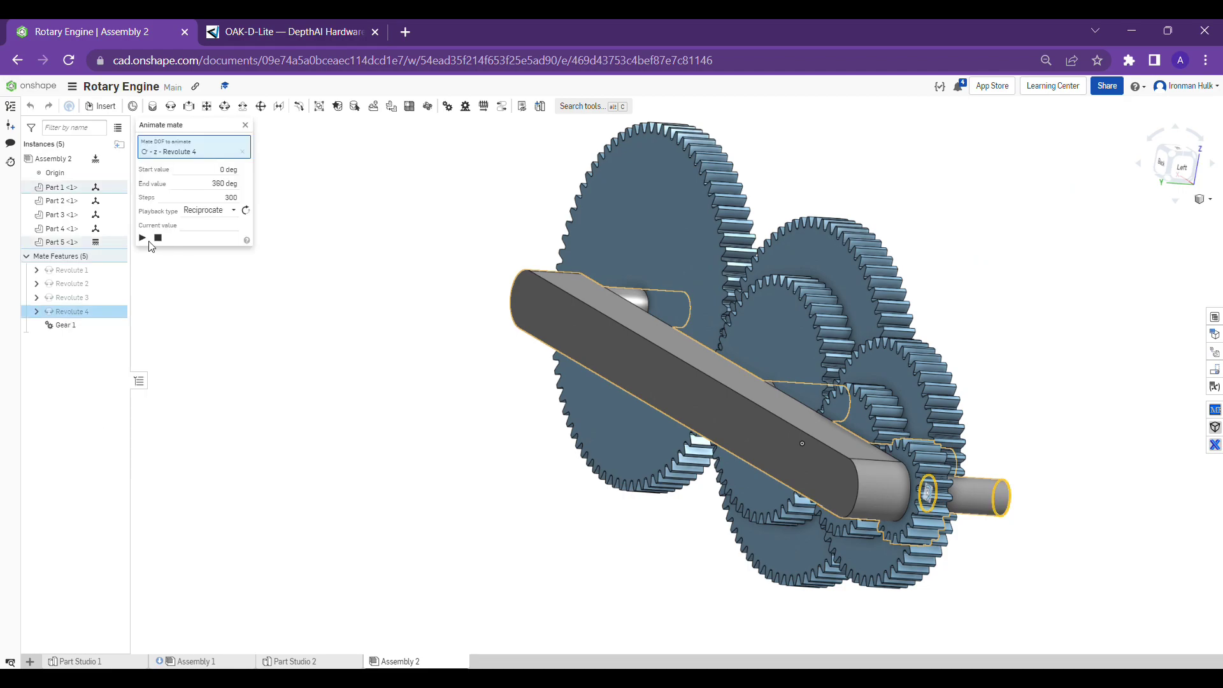
left_click(142, 238)
scroll(860, 448, "up", 5)
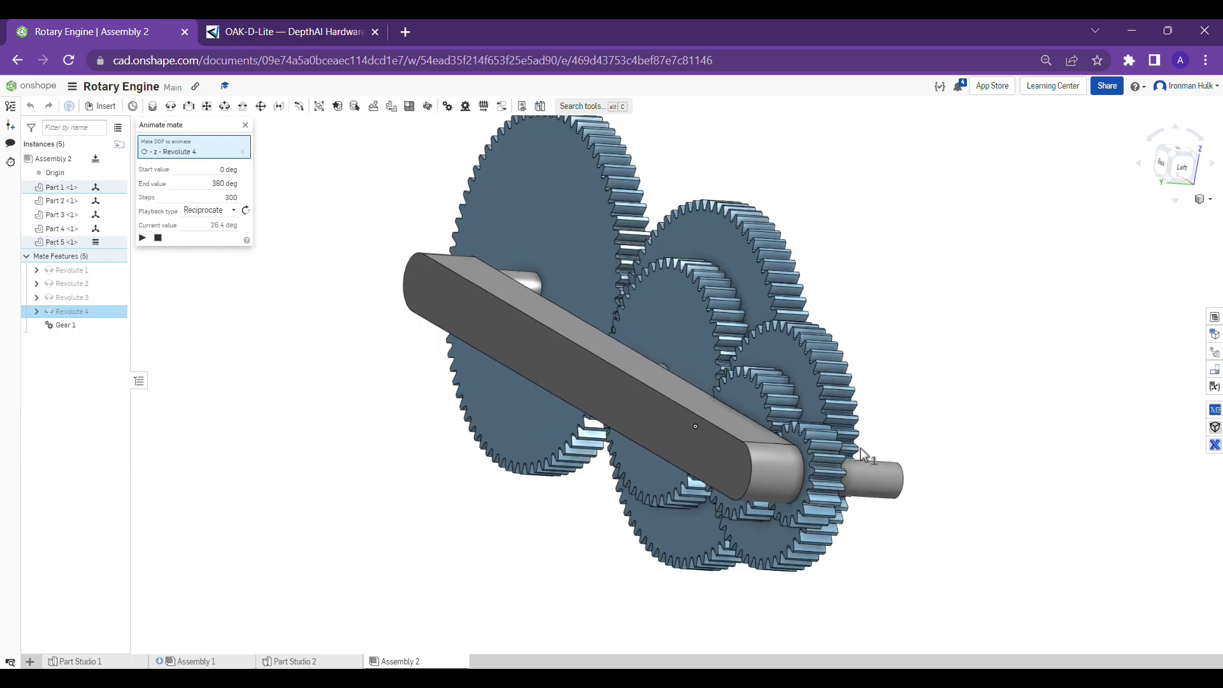
middle_click_drag(793, 489, 793, 393)
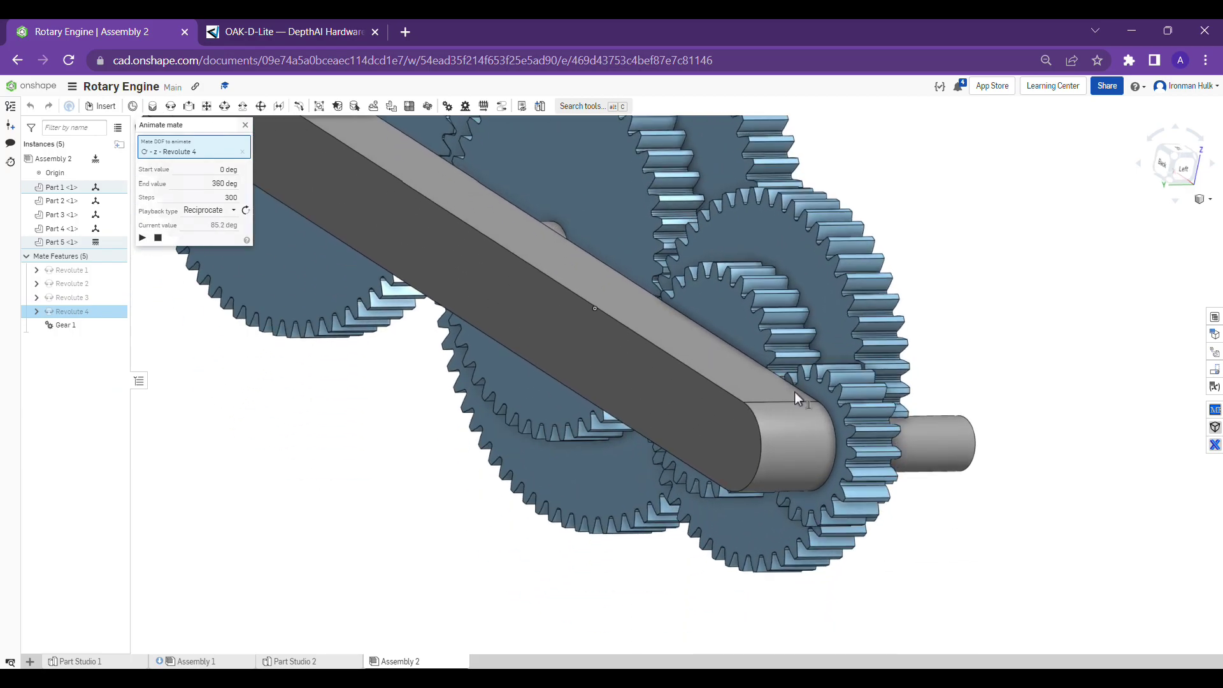
mouse_move(794, 392)
right_mouse_down()
mouse_move(819, 375)
mouse_move(856, 387)
mouse_move(809, 396)
right_mouse_up()
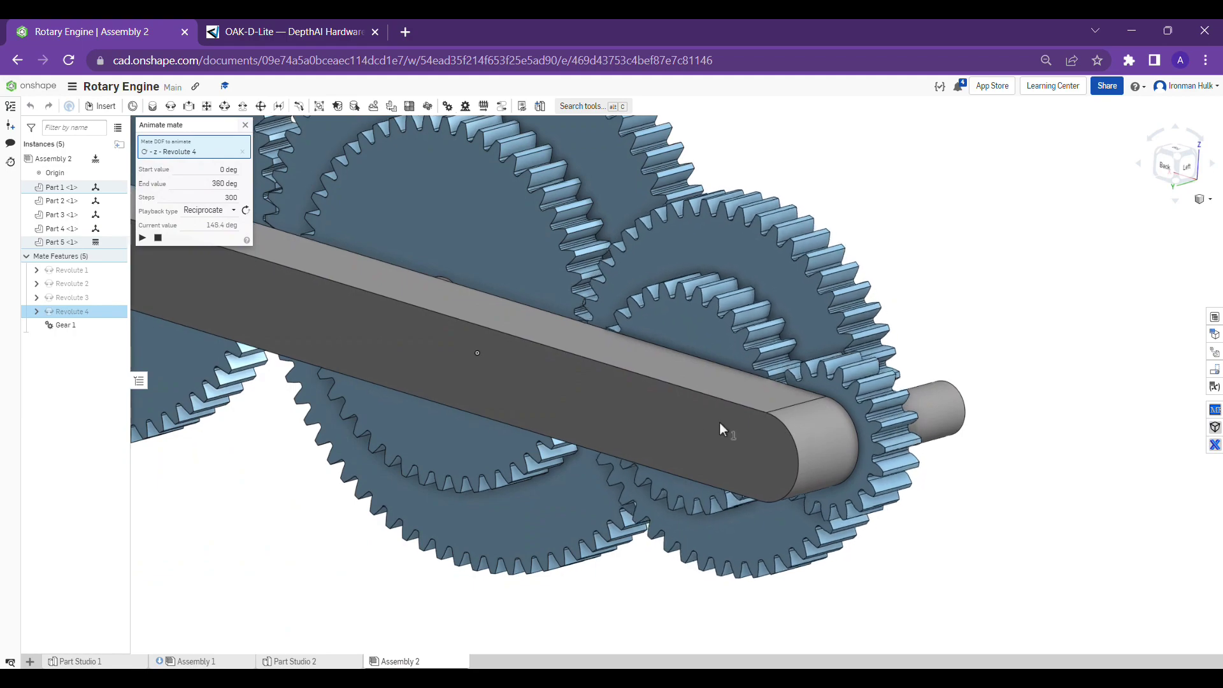
right_click(701, 415)
left_click(744, 469)
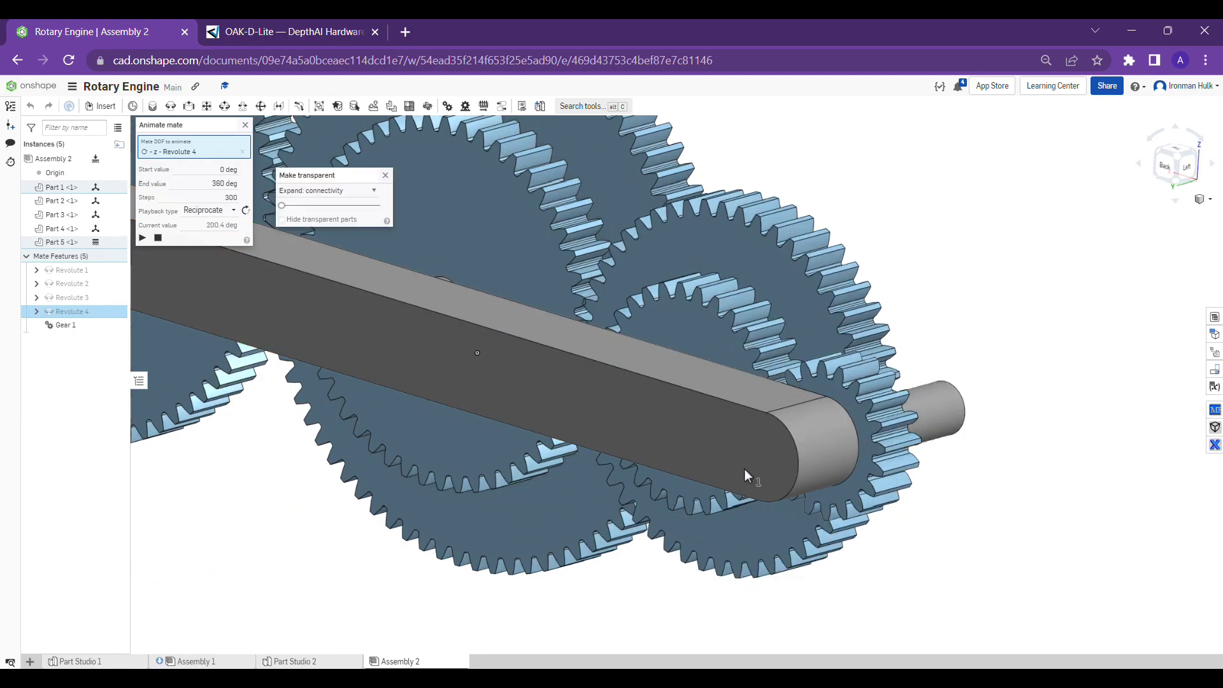
scroll(744, 469, "up", 2)
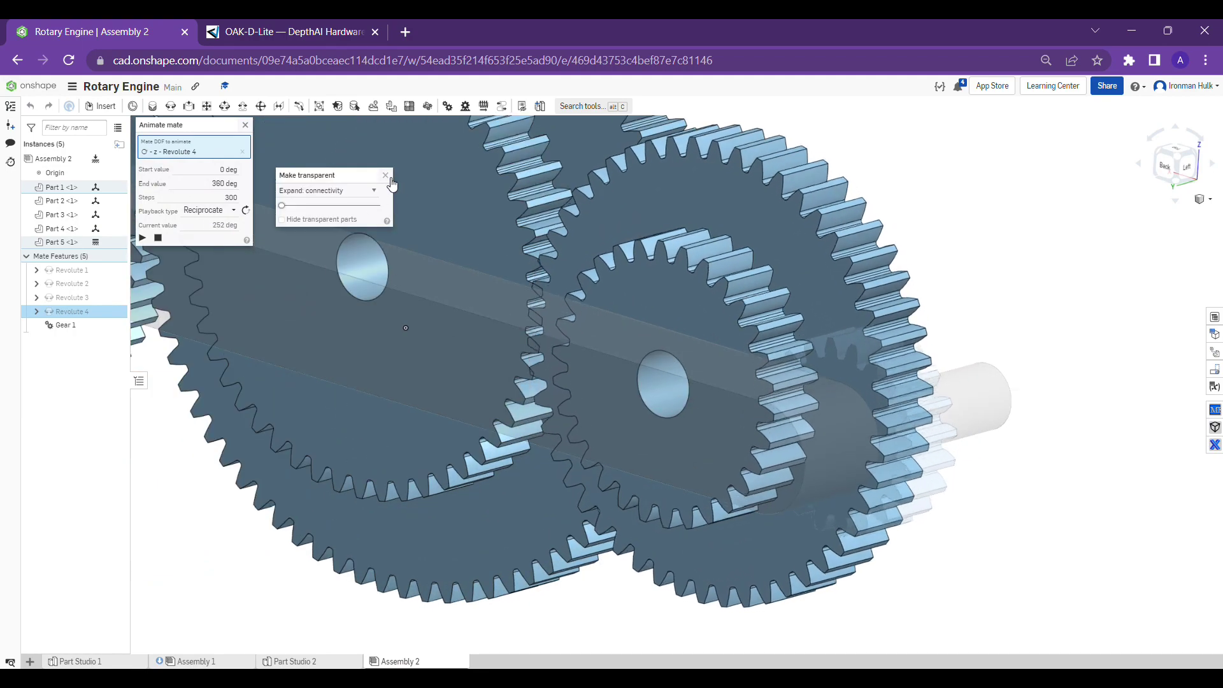
key("Escape")
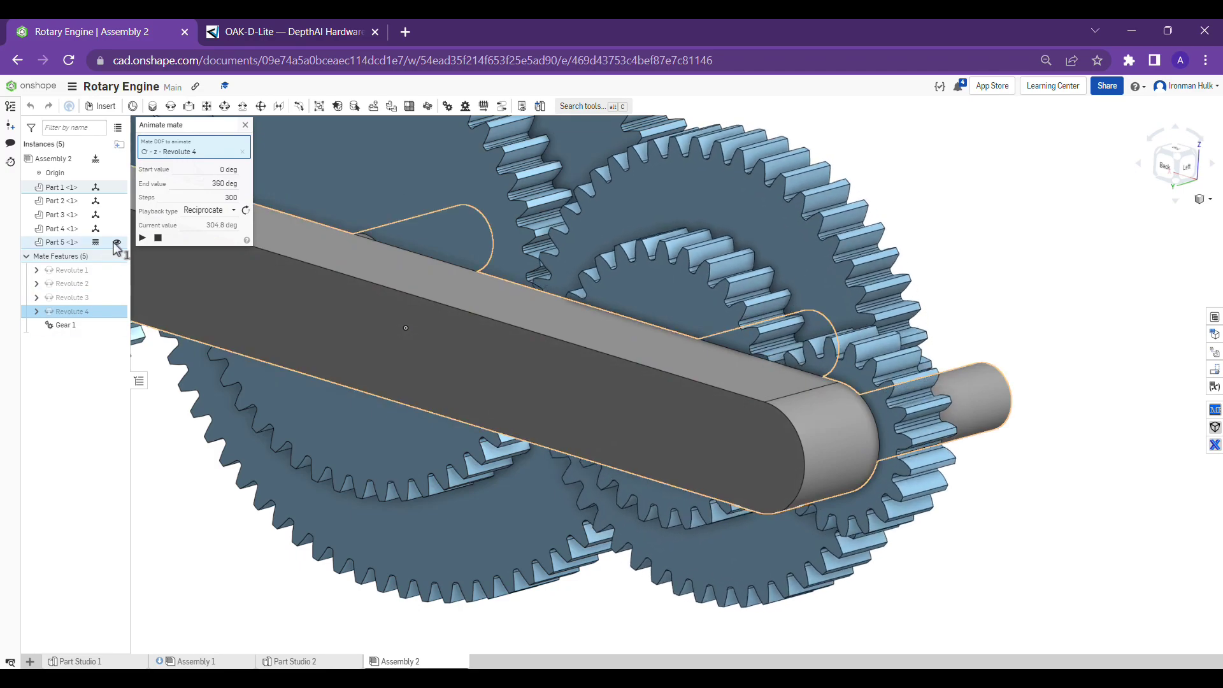
Hide Part 5 and examine how the gear teeth mesh while the Revolute 4 animation runs
left_click(117, 243)
scroll(683, 408, "up", 3)
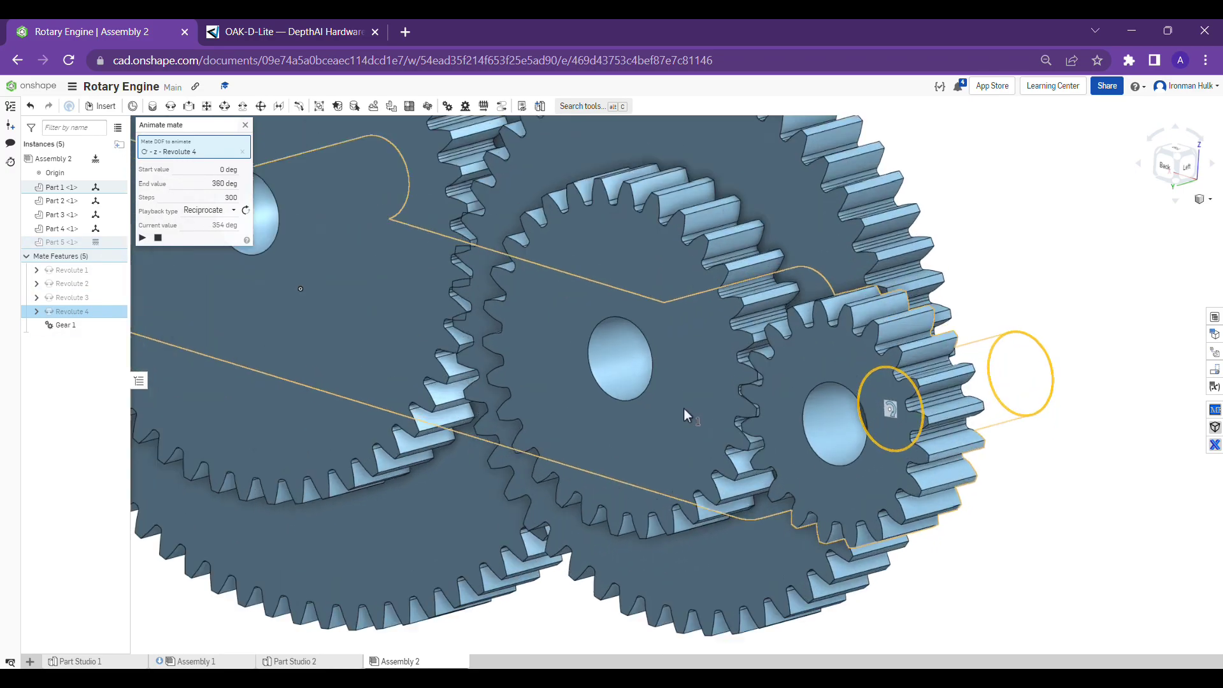
right_click_drag(705, 399, 724, 394)
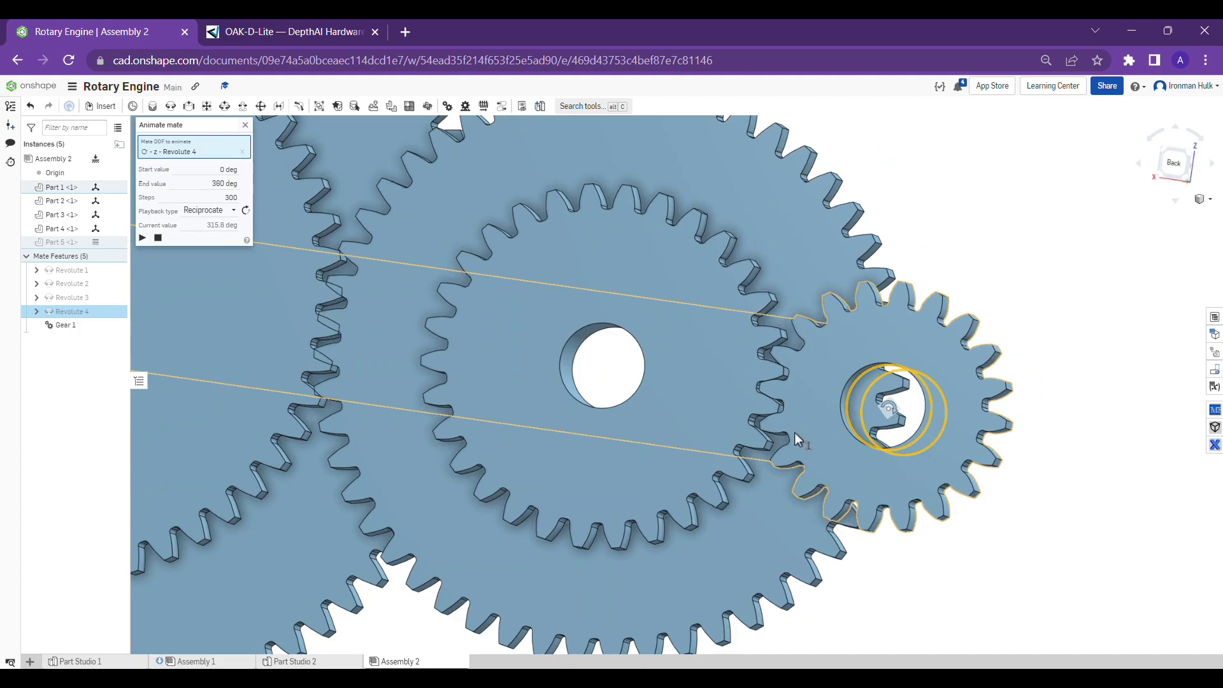
scroll(777, 388, "down", 3)
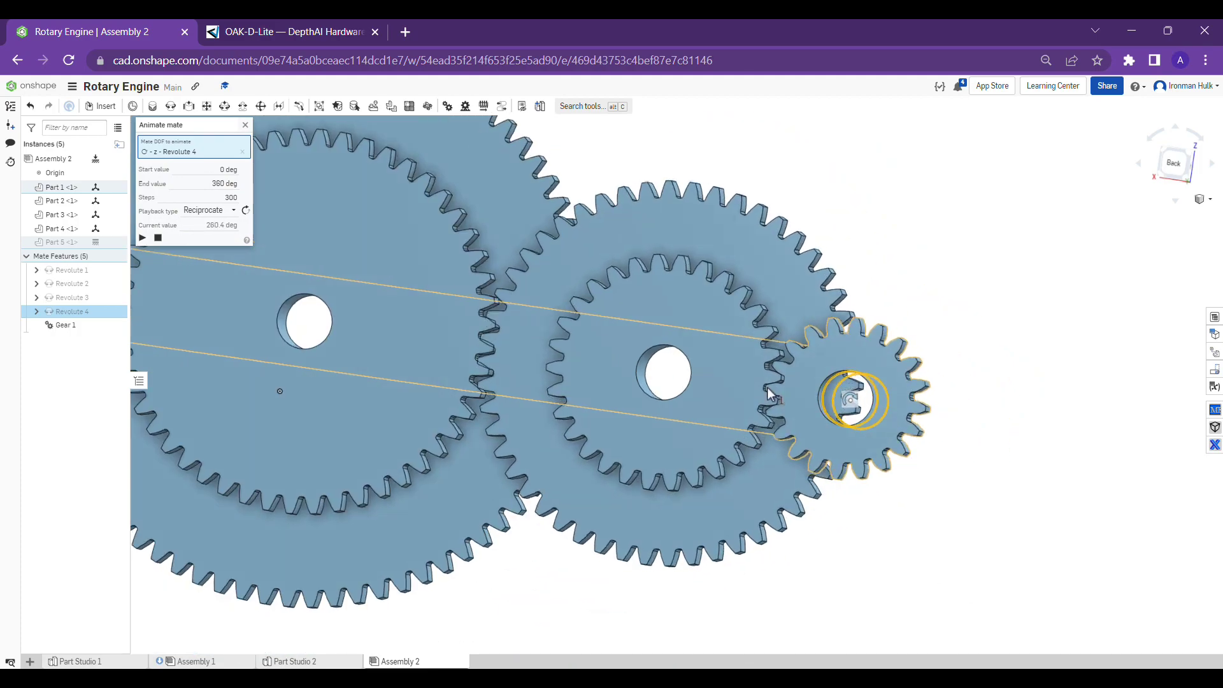
right_click_drag(767, 388, 731, 364)
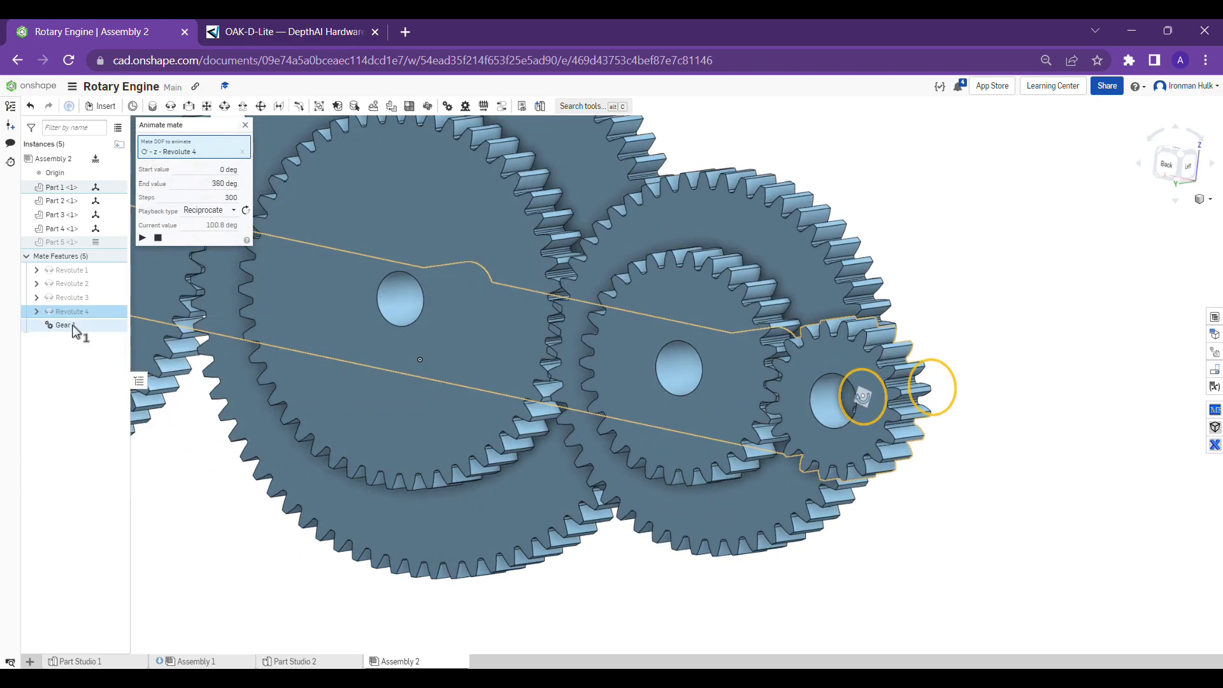
scroll(714, 369, "down", 2)
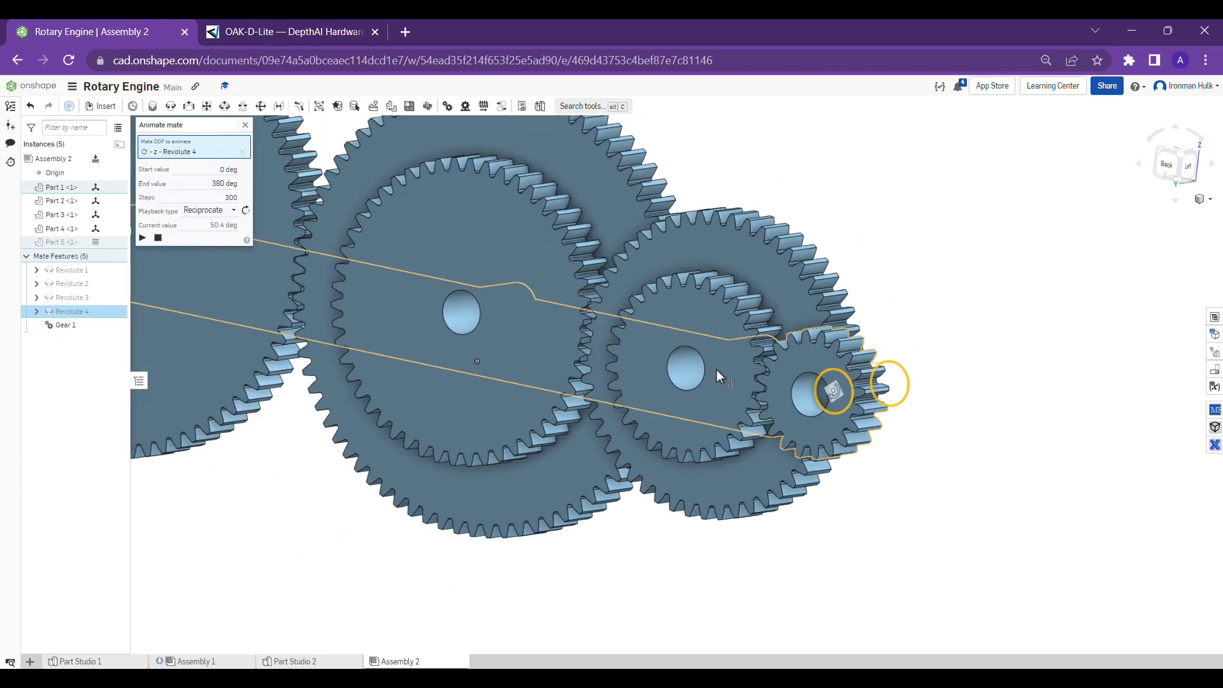
scroll(733, 396, "down", 3)
scroll(698, 368, "up", 1)
mouse_move(732, 365)
right_mouse_down()
mouse_move(705, 362)
mouse_move(720, 374)
right_mouse_up()
middle_click_drag(704, 357, 769, 441)
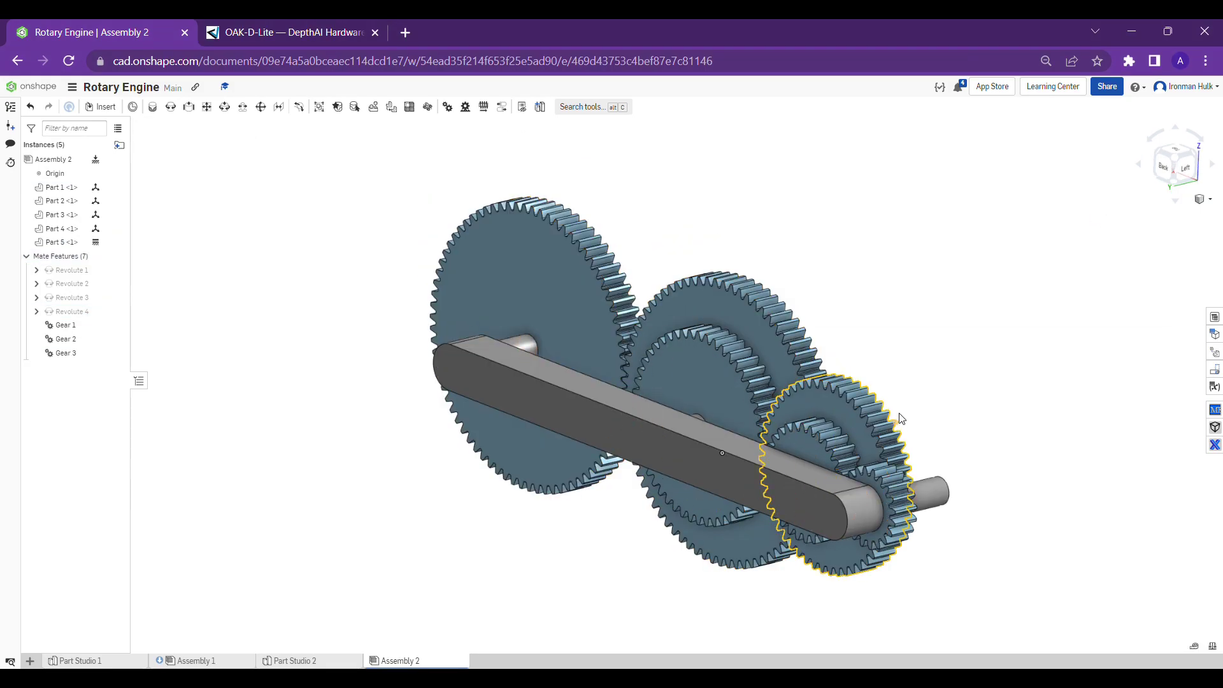
Play the animation of the Revolute 4 mate to test the whole gear train with all three gear relations
right_click_drag(1095, 363, 857, 347)
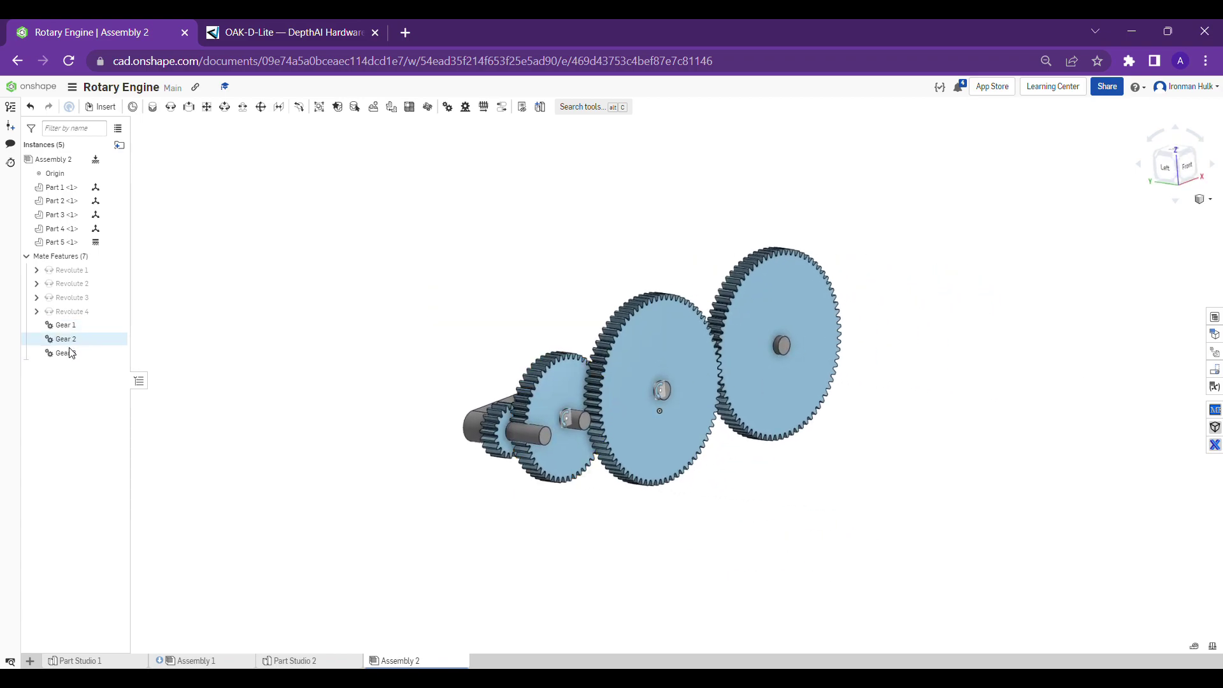
scroll(741, 289, "up", 2)
right_click_drag(740, 289, 748, 297)
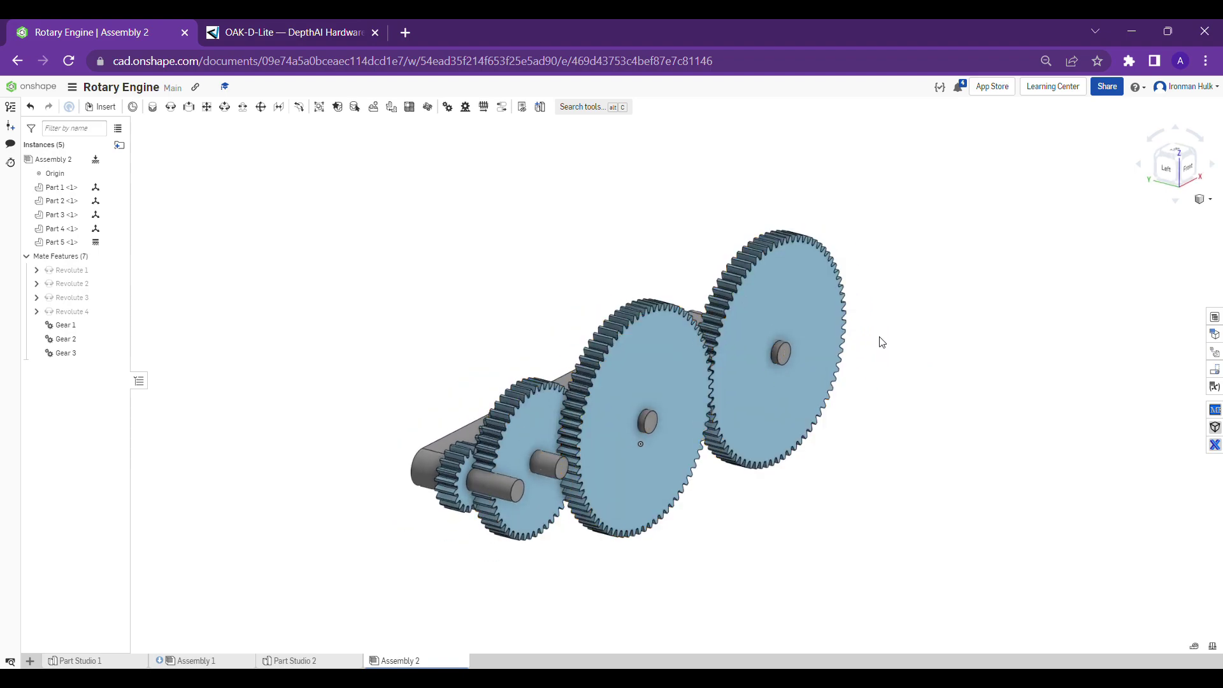
scroll(517, 370, "up", 2)
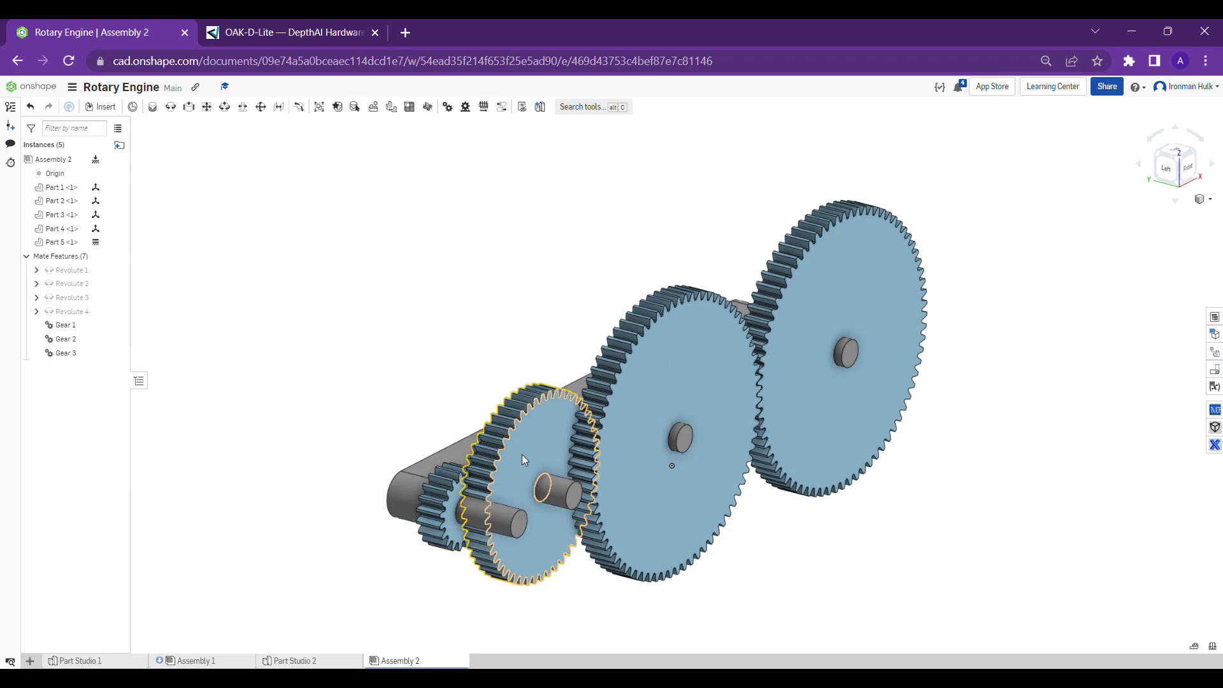
right_click_drag(522, 454, 472, 417)
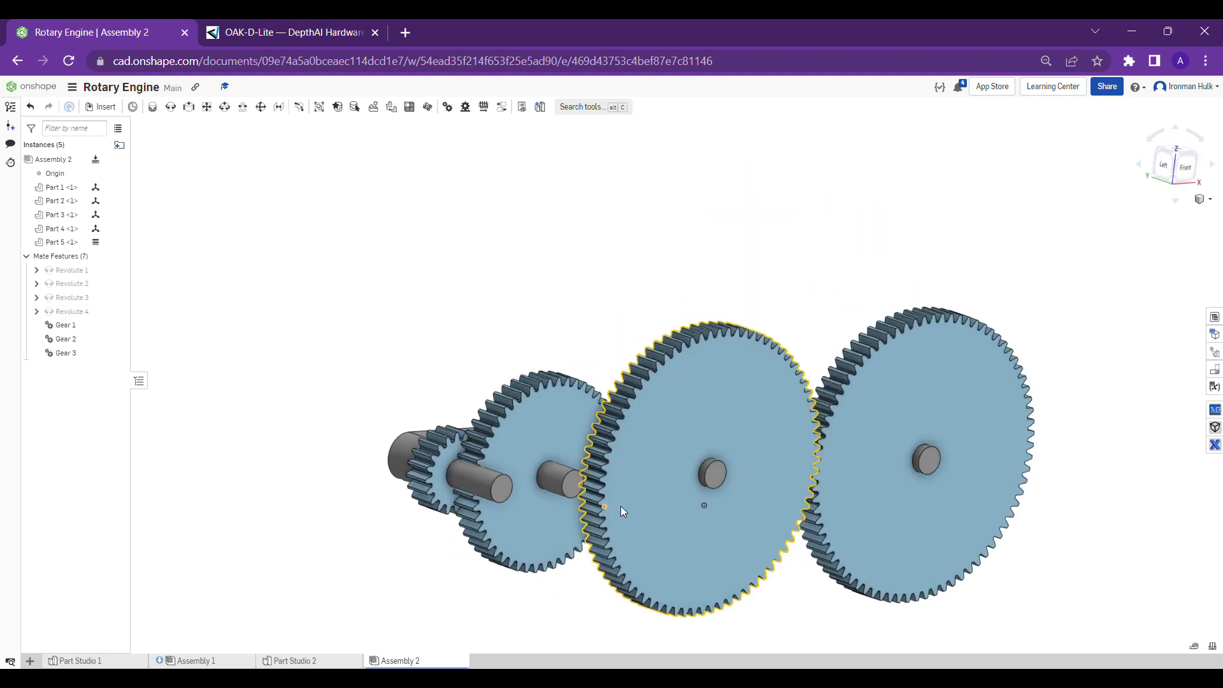
right_click(84, 313)
left_click(131, 431)
scroll(433, 353, "down", 2)
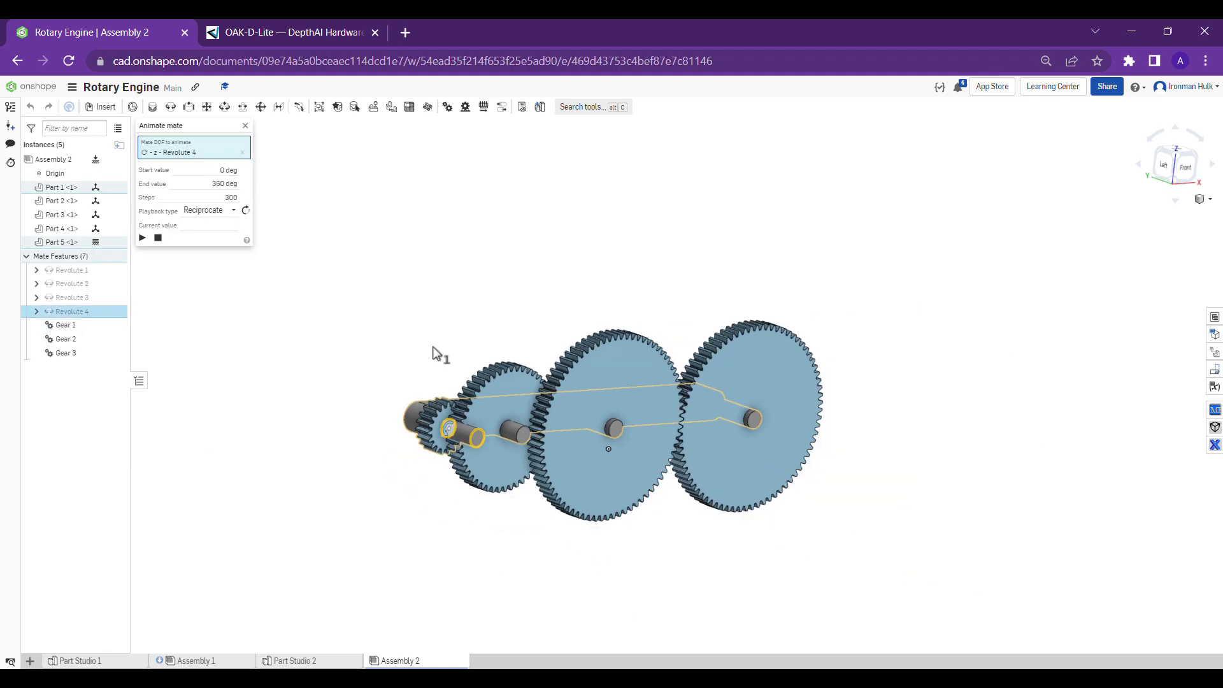
left_click(142, 237)
Examine the tooth meshing and rotation of the running gear train from the front and the back
scroll(538, 332, "up", 2)
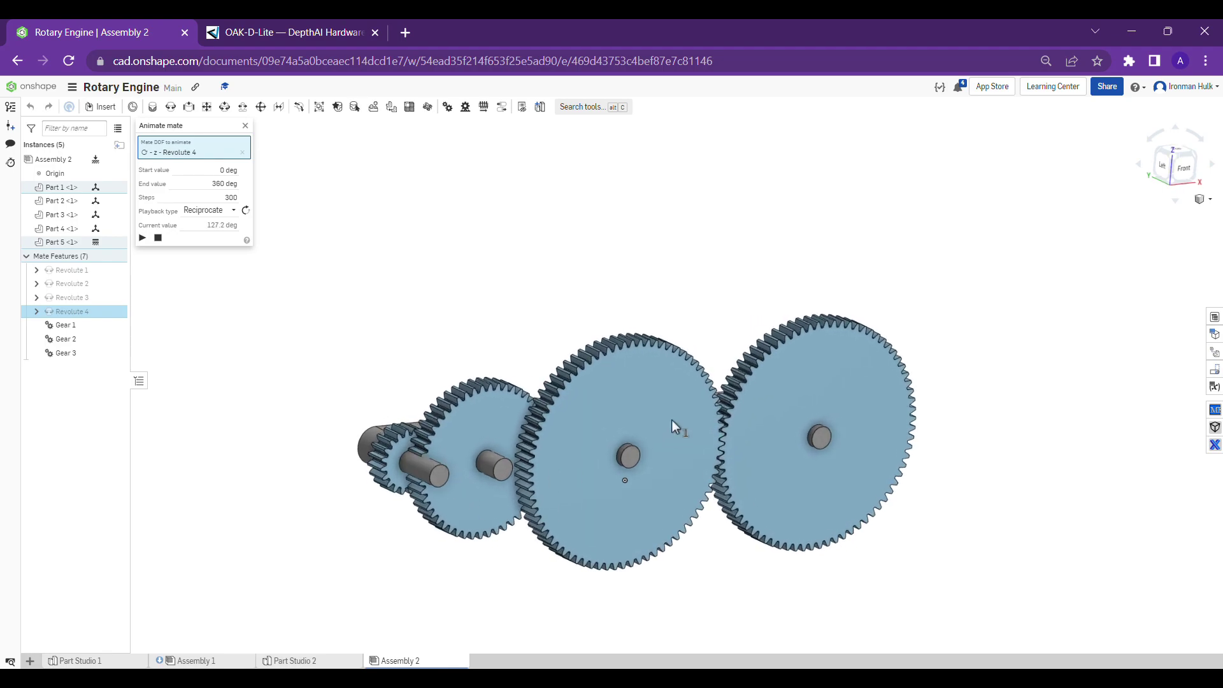
right_click_drag(748, 329, 721, 312)
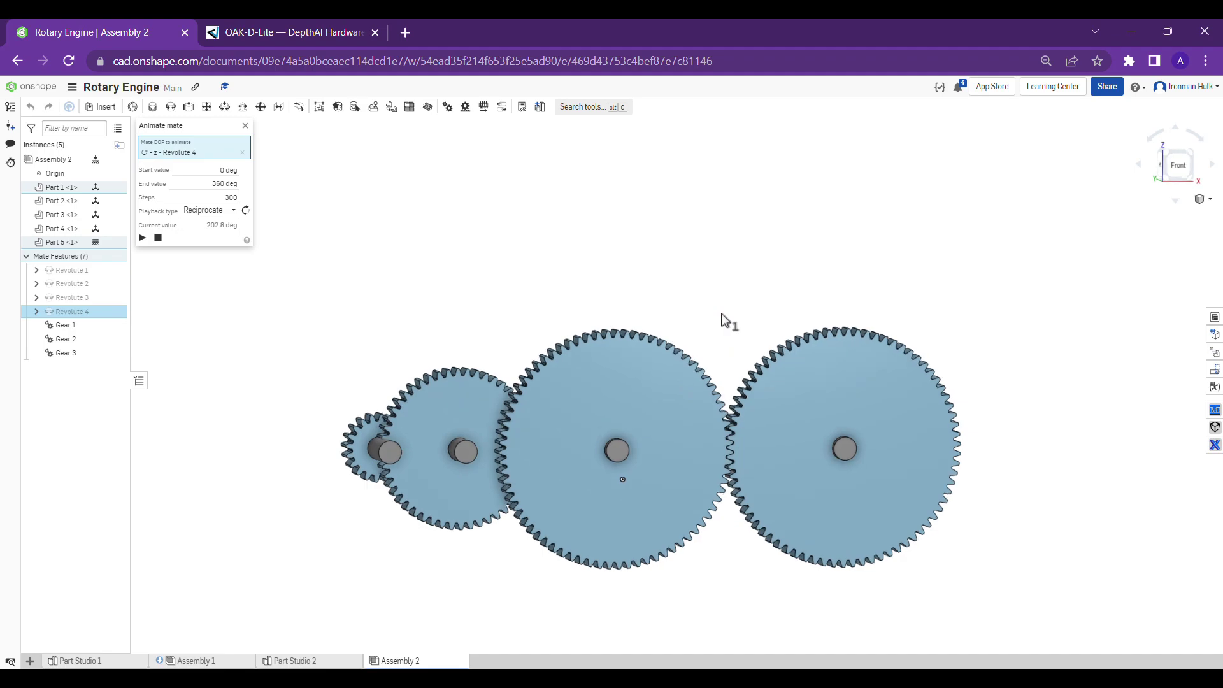
scroll(720, 452, "up", 5)
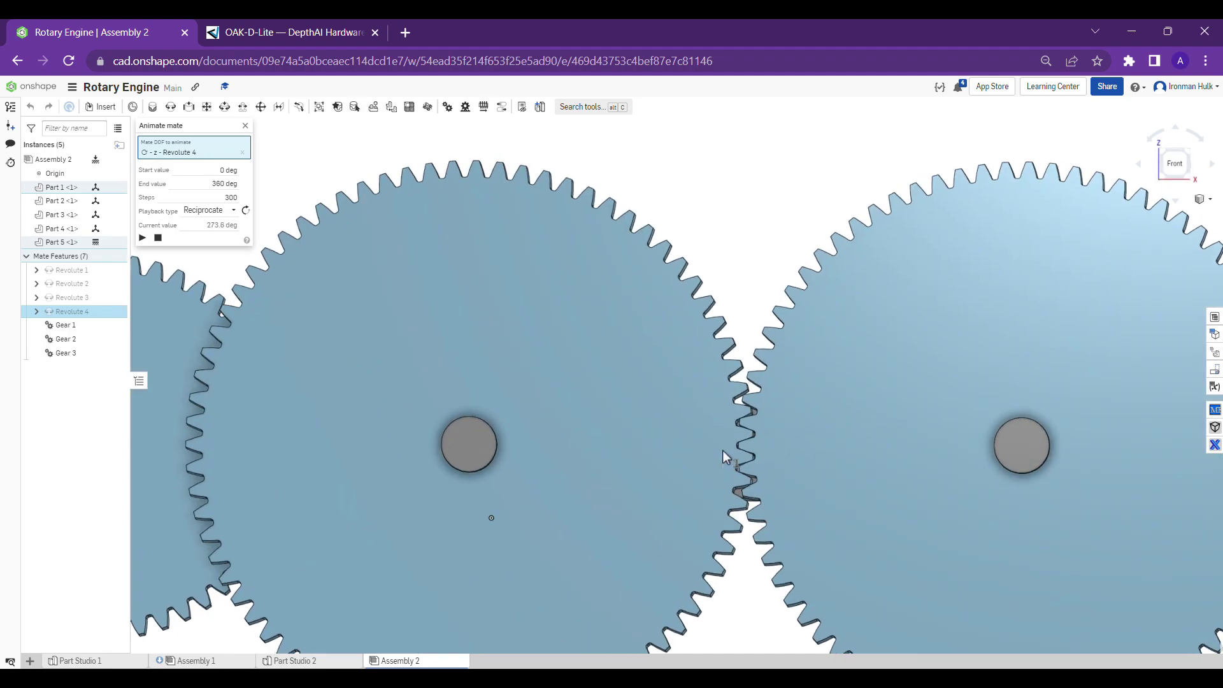
scroll(722, 450, "down", 10)
right_click_drag(754, 342, 627, 341)
scroll(829, 399, "up", 5)
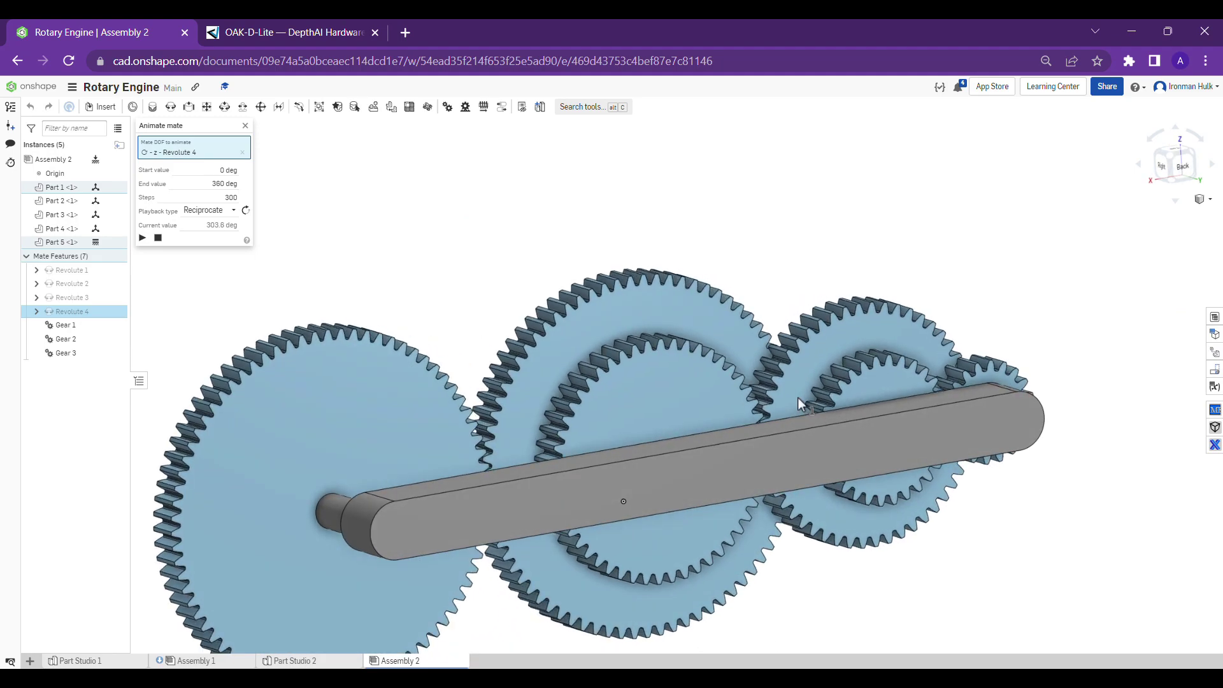
scroll(790, 400, "down", 3)
right_click_drag(696, 449, 715, 453)
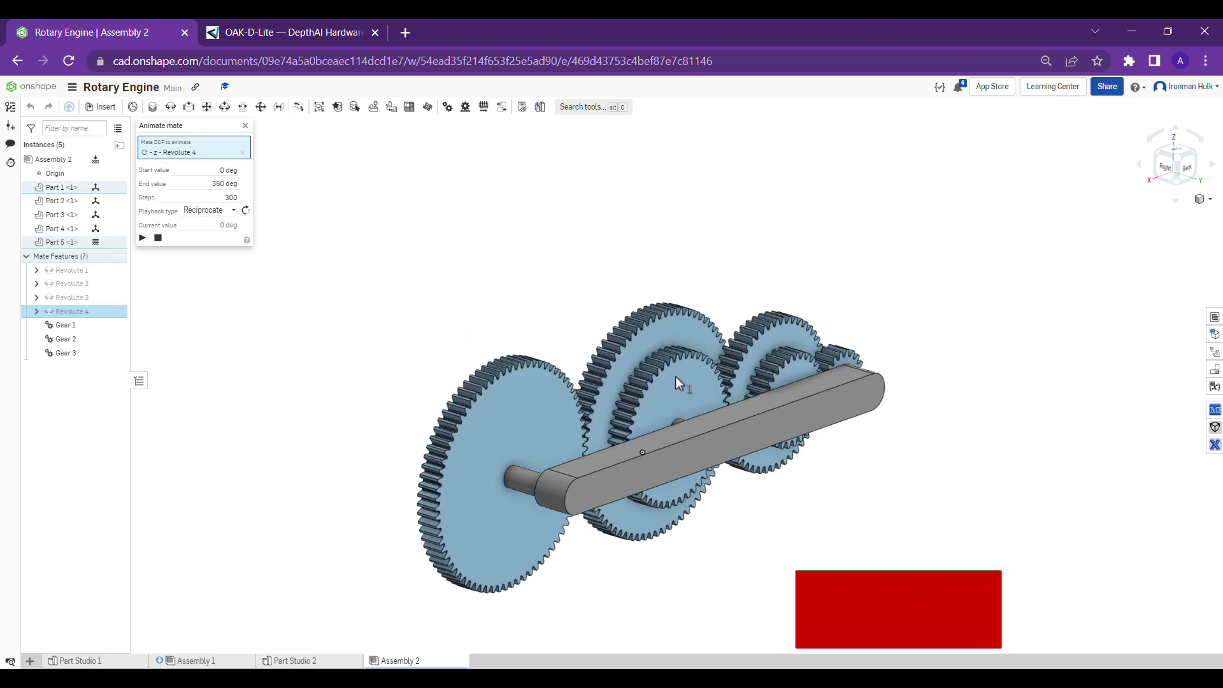
right_click_drag(675, 377, 624, 365)
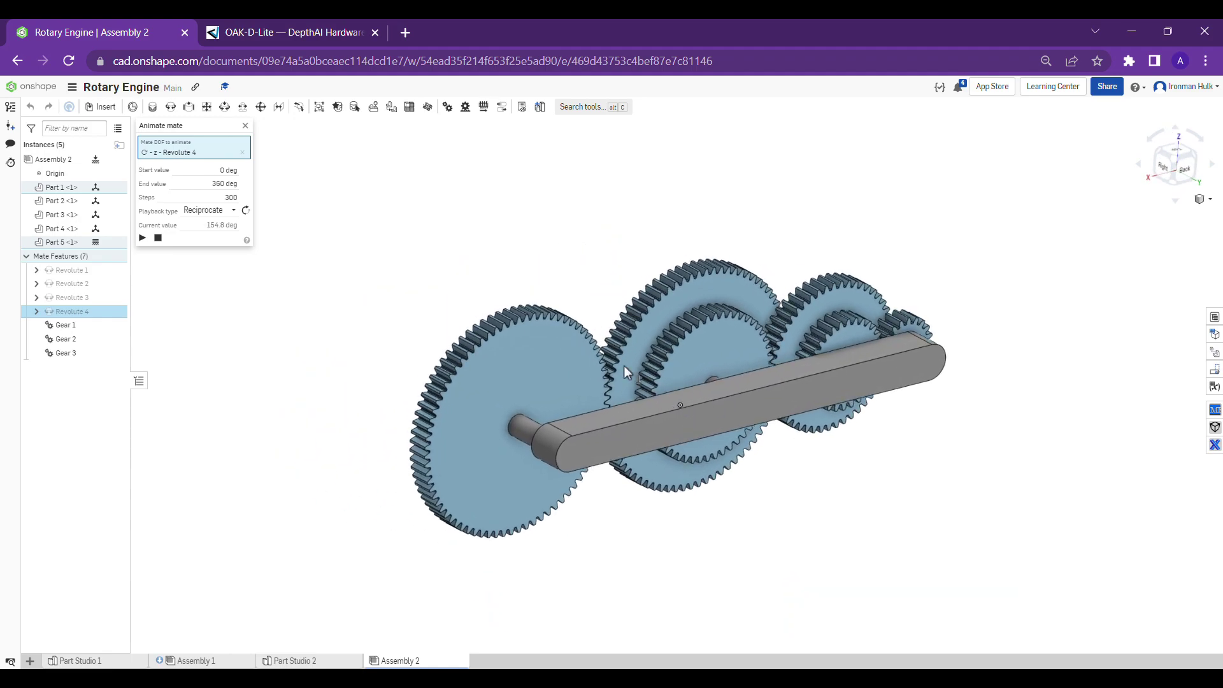